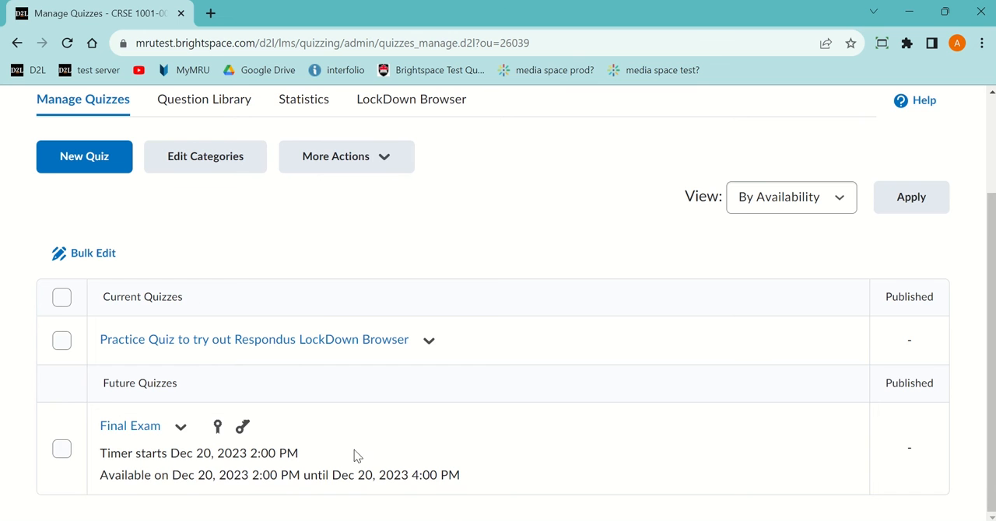
Step: Open the practice quiz for trying out Respondus LockDown Browser and look over its details and questions
scroll(280, 458, "up", 1)
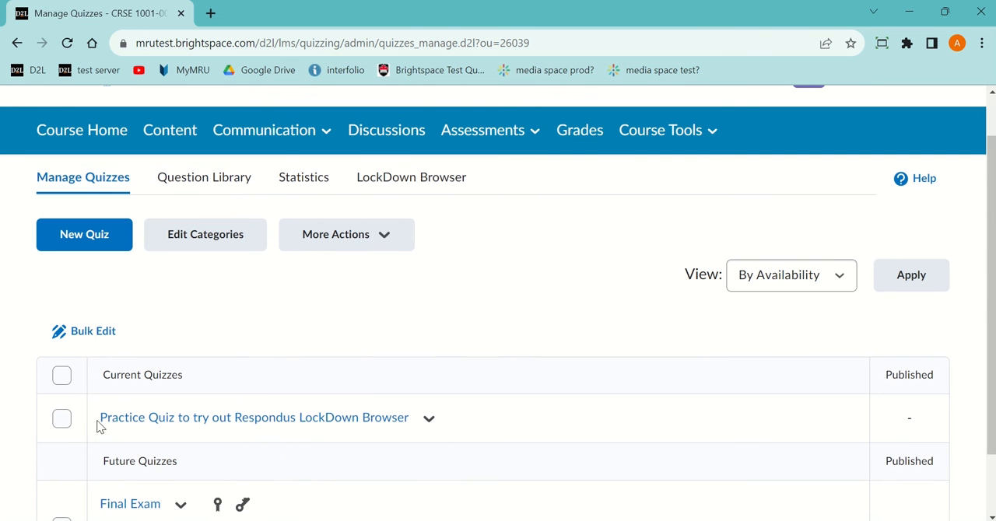
left_click(334, 420)
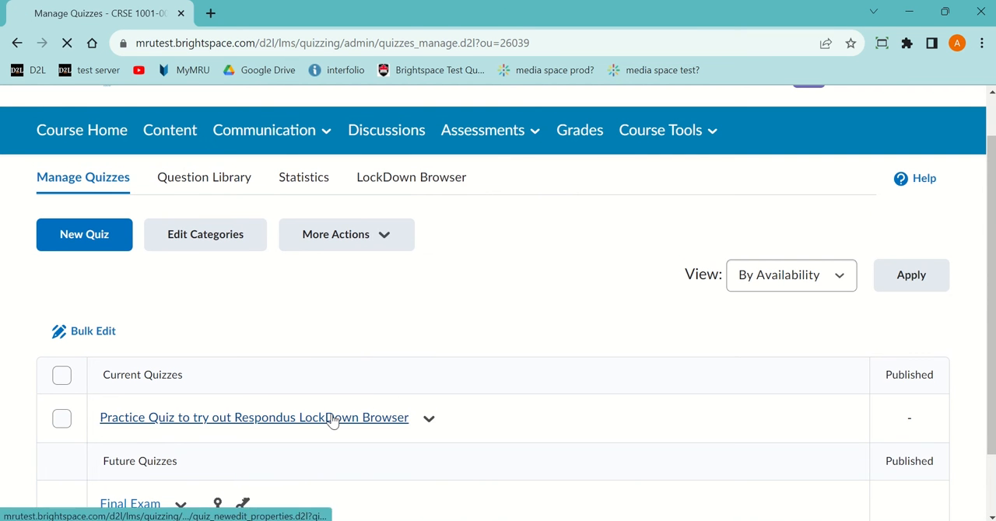
scroll(340, 418, "down", 2)
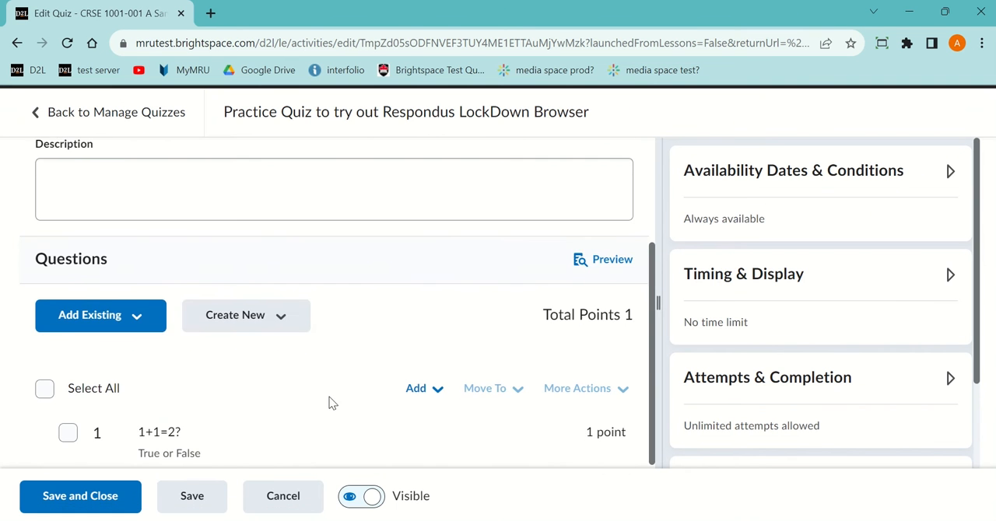
scroll(351, 425, "up", 2)
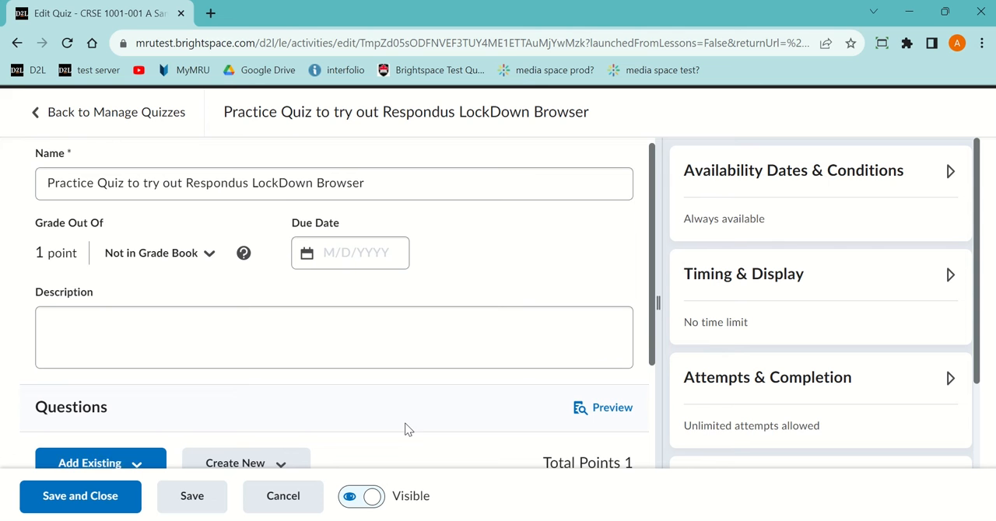
Step: Review the practice quiz's allowed attempts without changing them, and save and close the quiz
left_click(743, 389)
scroll(731, 416, "down", 1)
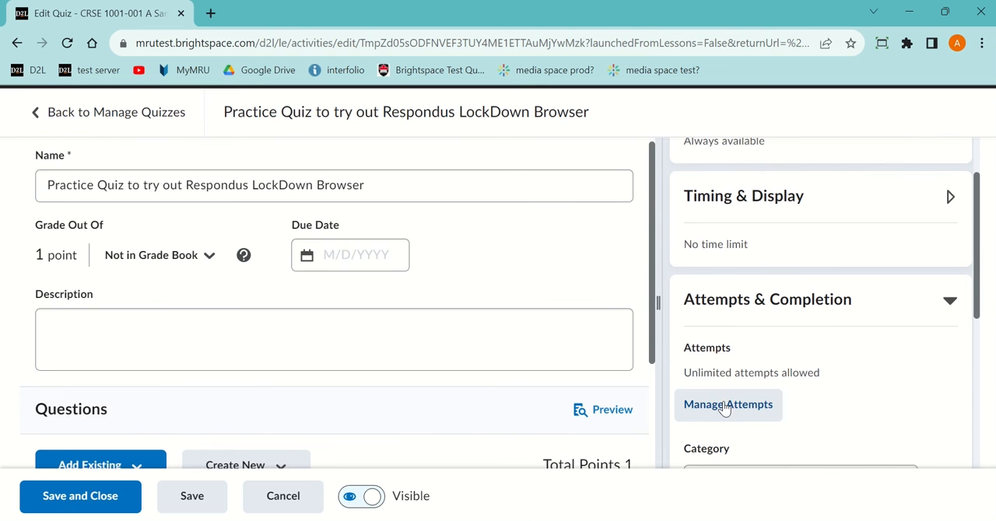
left_click(724, 405)
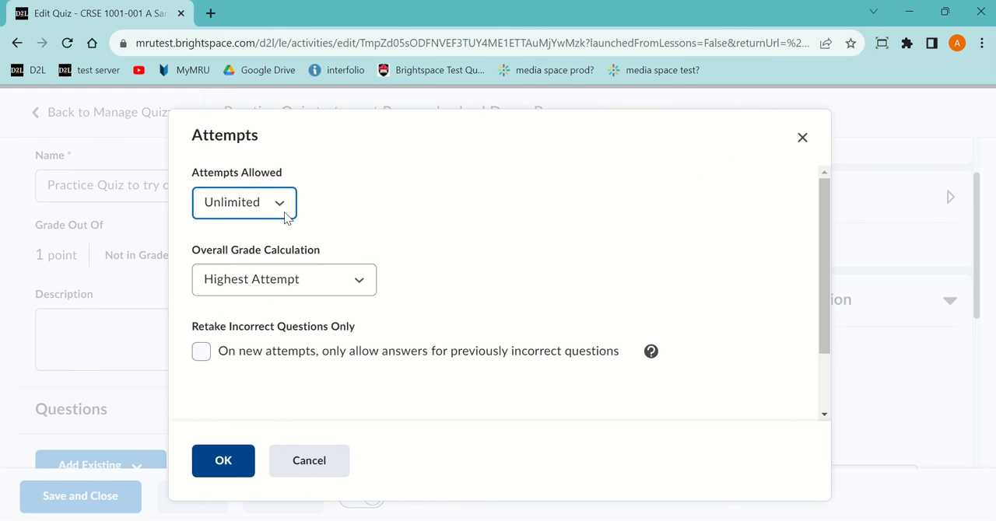
left_click(311, 466)
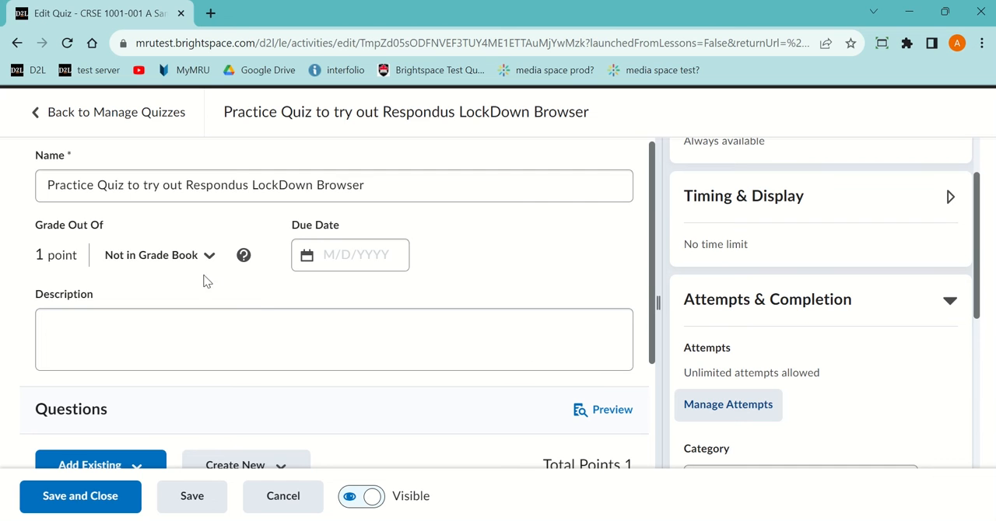
scroll(330, 319, "up", 1)
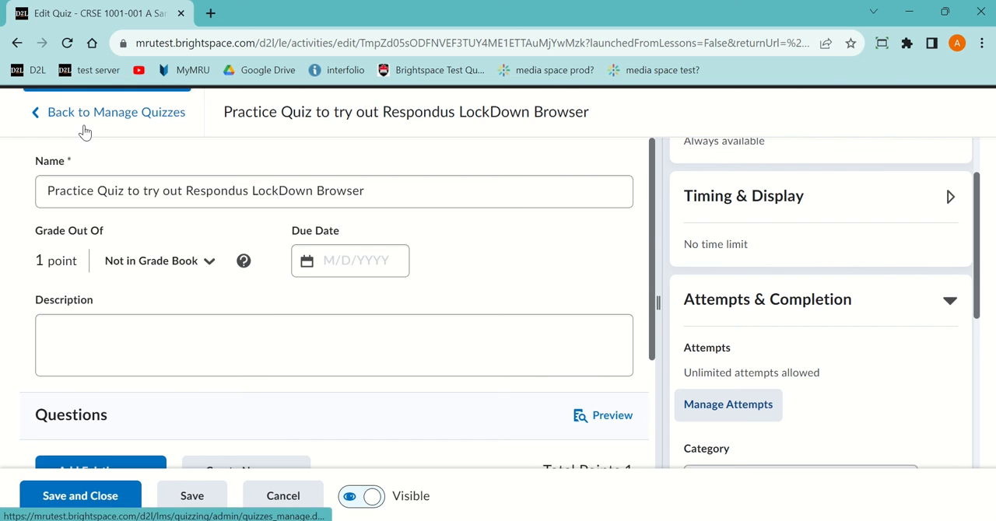
left_click(83, 497)
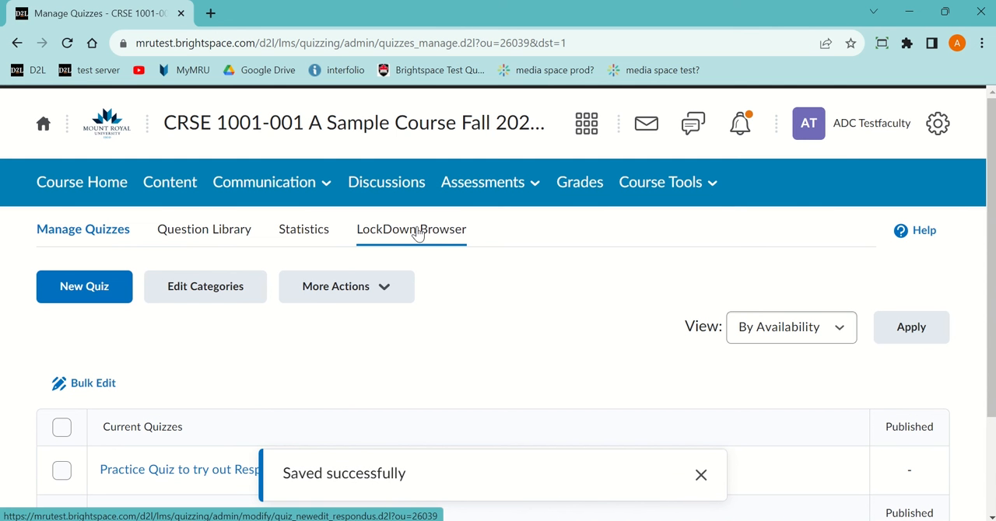
Step: Require Respondus LockDown Browser for the practice quiz in its LockDown Browser settings
left_click(419, 232)
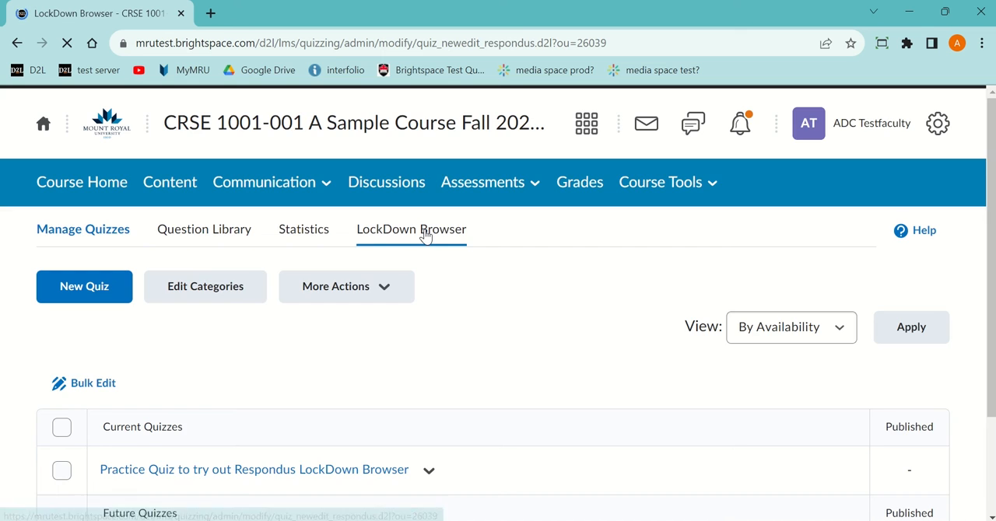
scroll(225, 397, "down", 1)
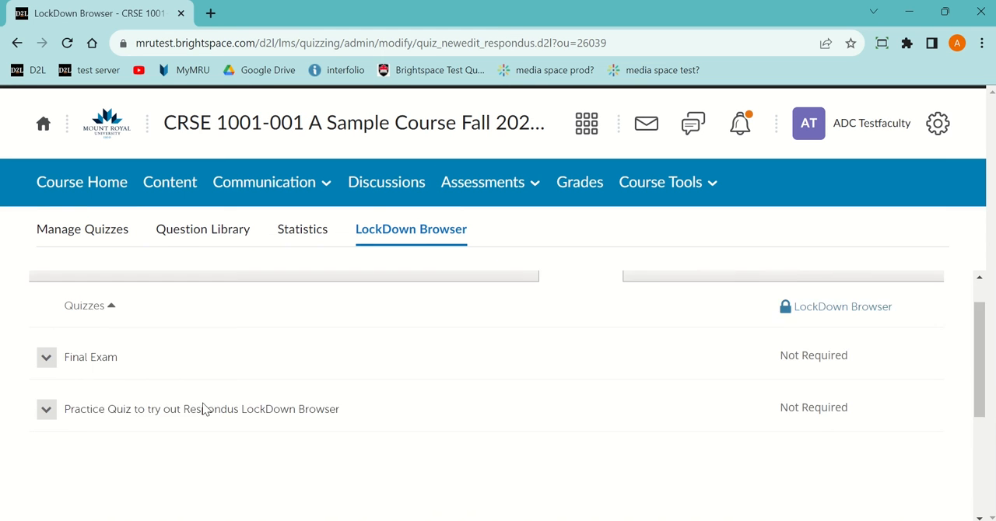
left_click(47, 377)
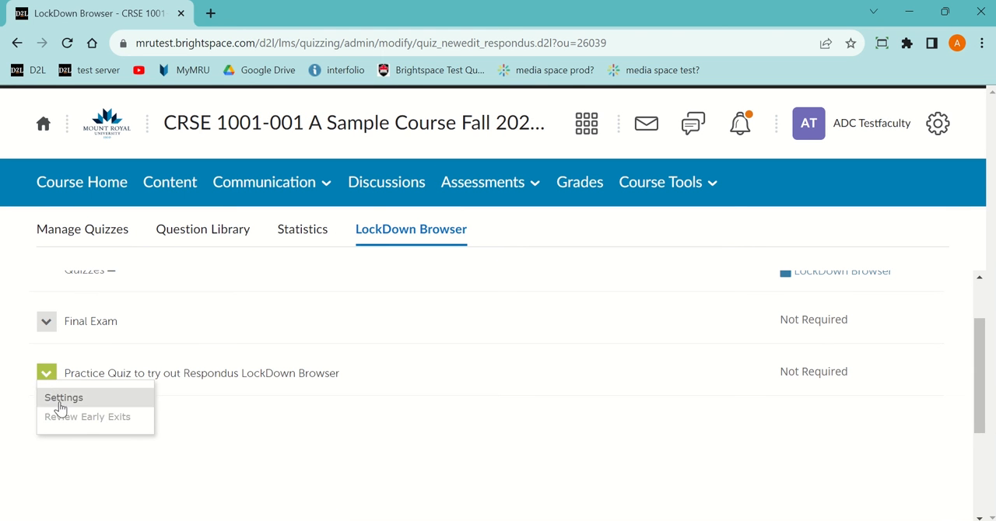
left_click(67, 400)
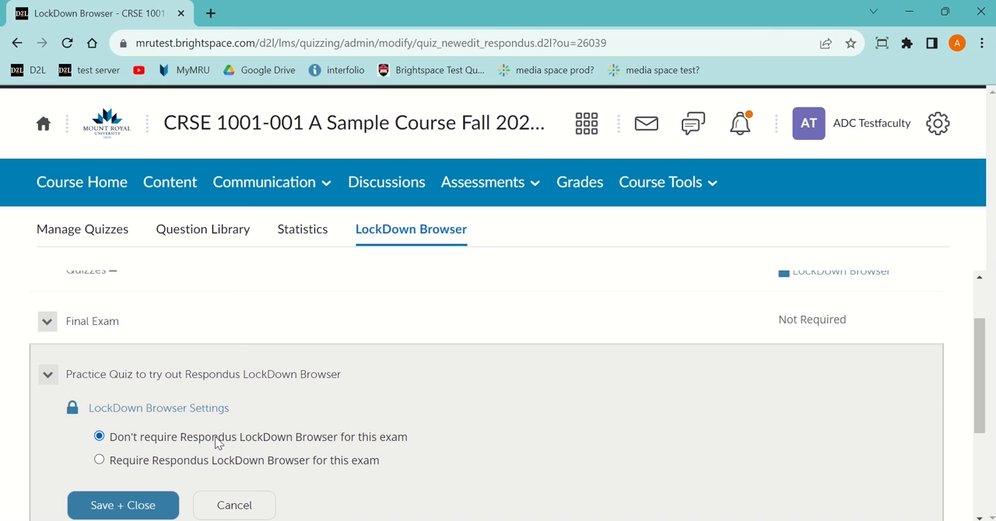
left_click(99, 462)
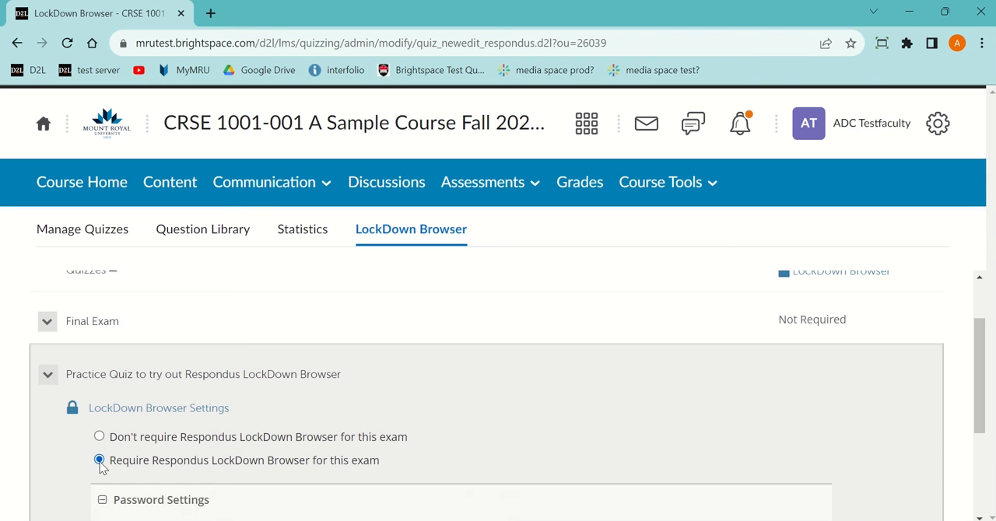
Step: Review the practice quiz's advanced LockDown Browser options, leave the optional access password empty, and save the settings
scroll(196, 447, "down", 3)
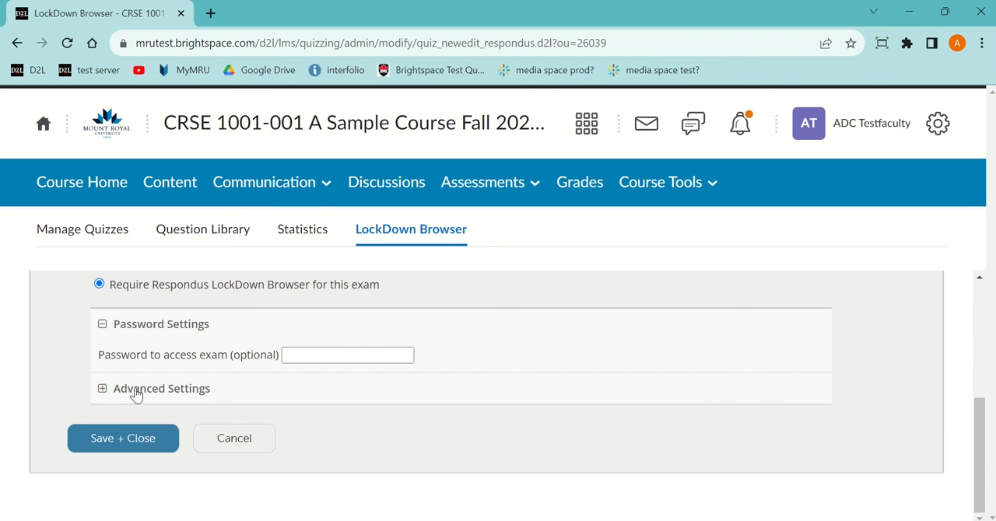
left_click(104, 390)
scroll(223, 393, "down", 2)
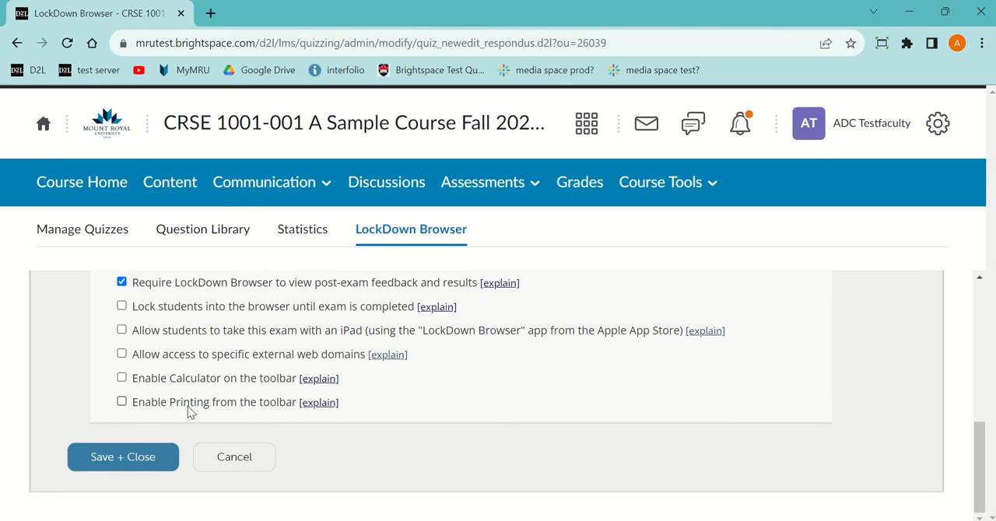
left_click(128, 464)
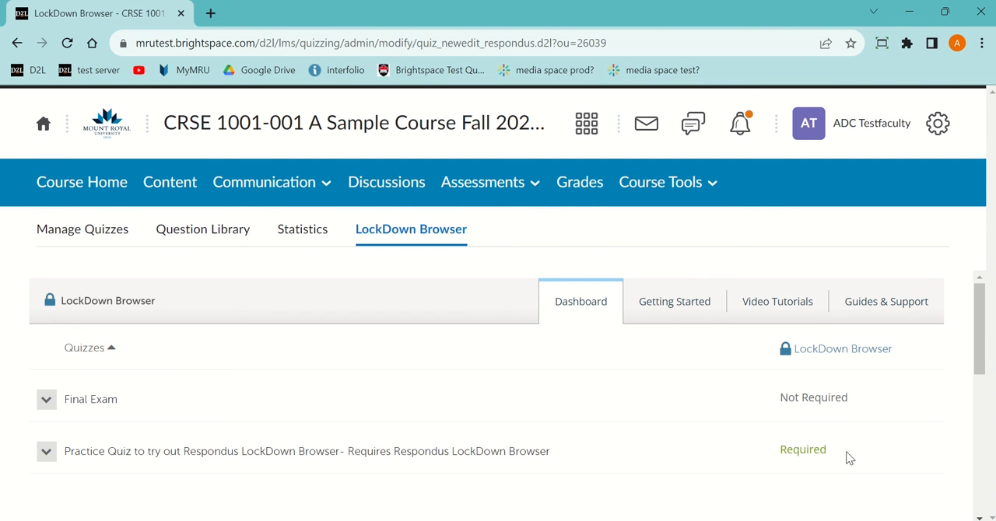
Step: Require Respondus LockDown Browser for the Final Exam and enter a password to access the exam
left_click(46, 400)
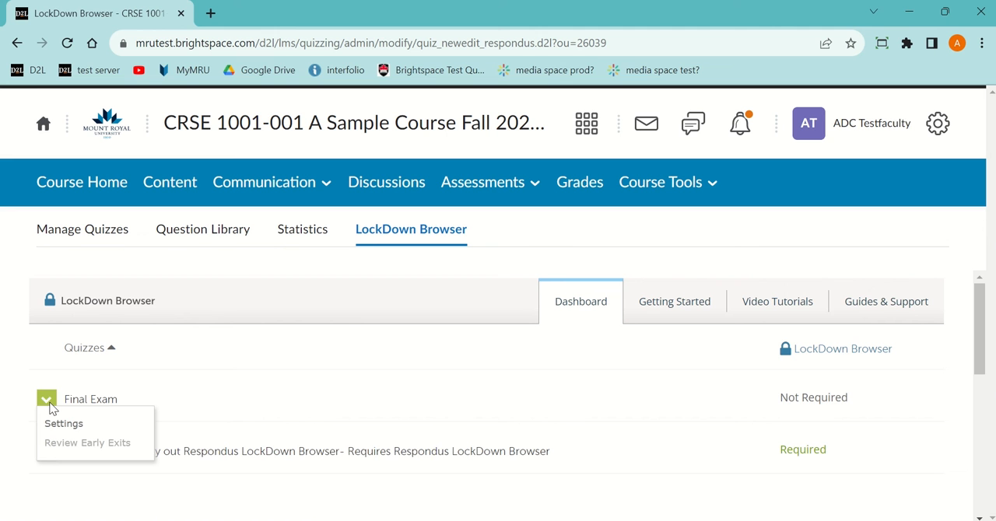
left_click(64, 423)
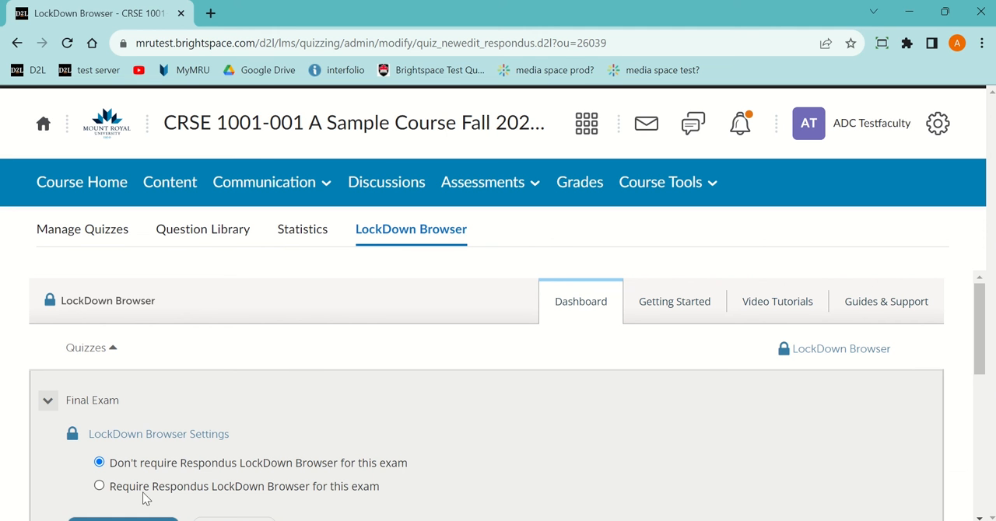
left_click(99, 487)
scroll(224, 467, "down", 2)
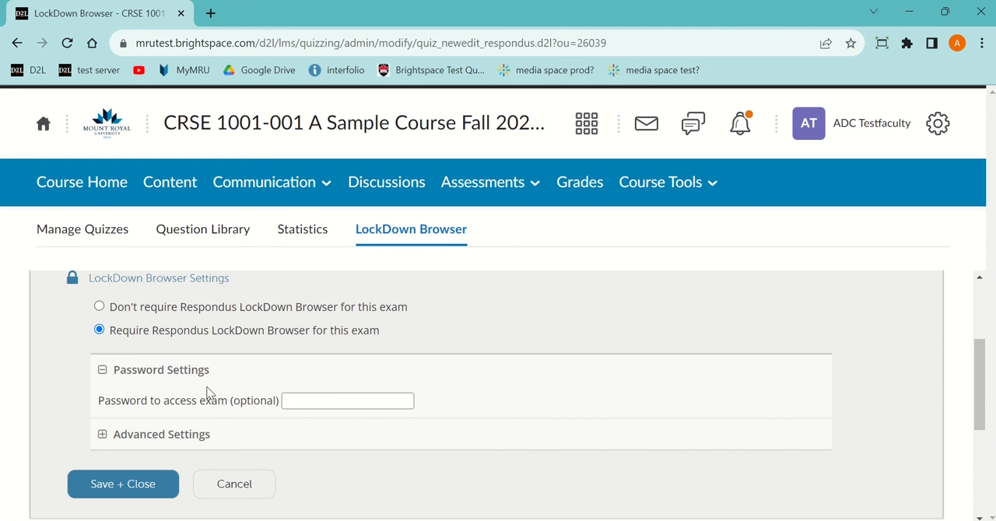
left_click(327, 401)
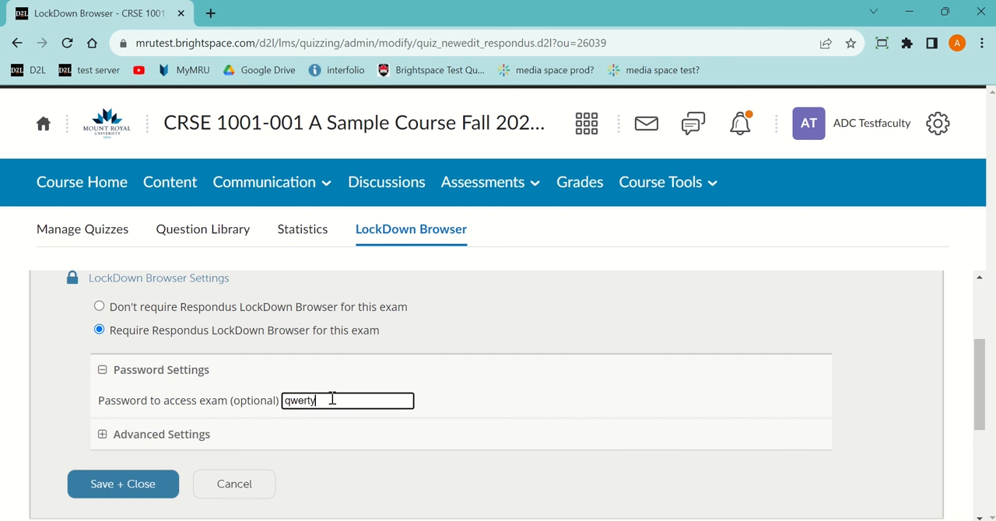
type("qwerty")
Step: Enter the password for closing the browser and exiting early in the Final Exam's advanced settings, and save the settings
left_click(102, 438)
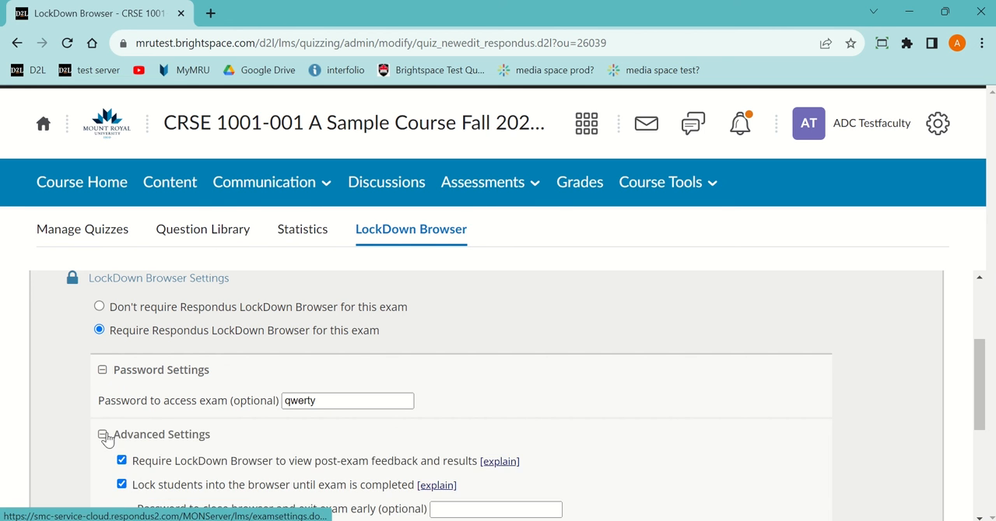
scroll(194, 428, "down", 3)
scroll(296, 421, "up", 1)
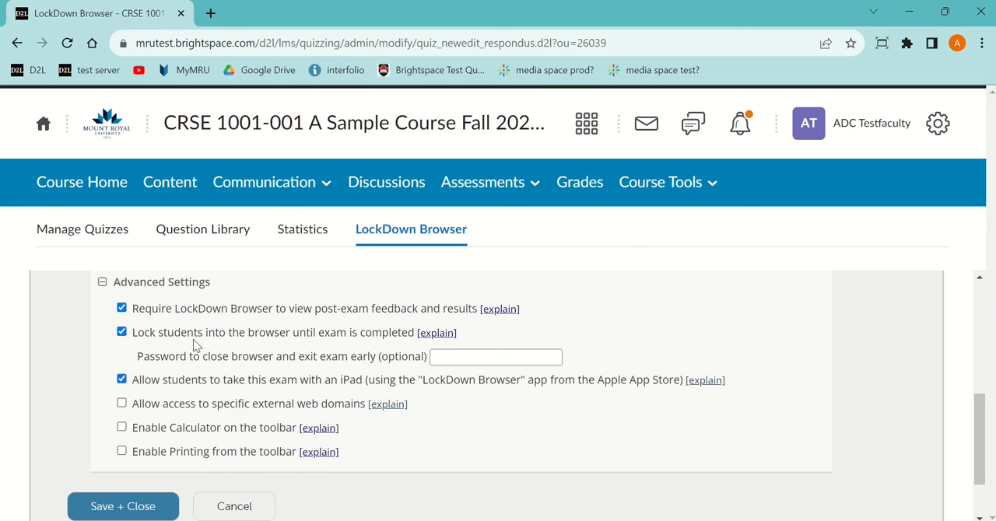
left_click(445, 355)
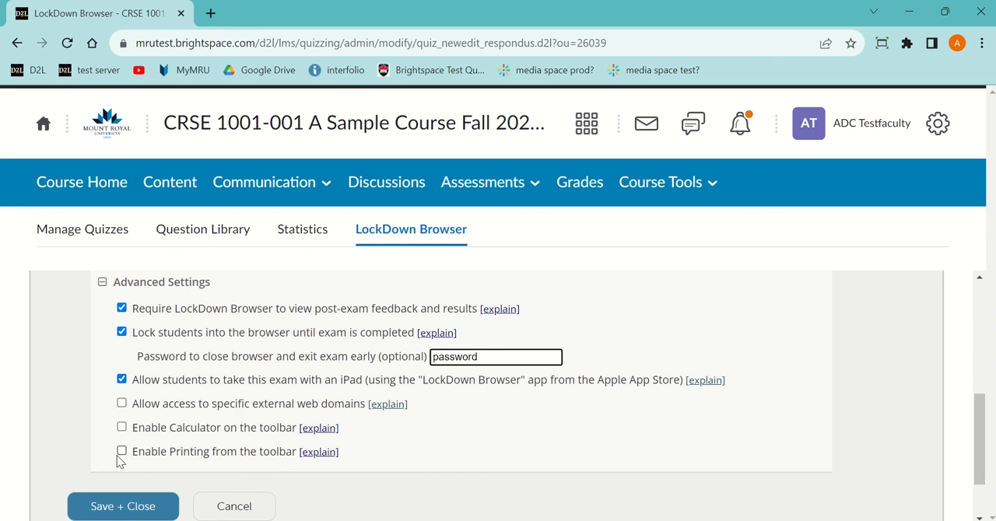
scroll(267, 464, "up", 2)
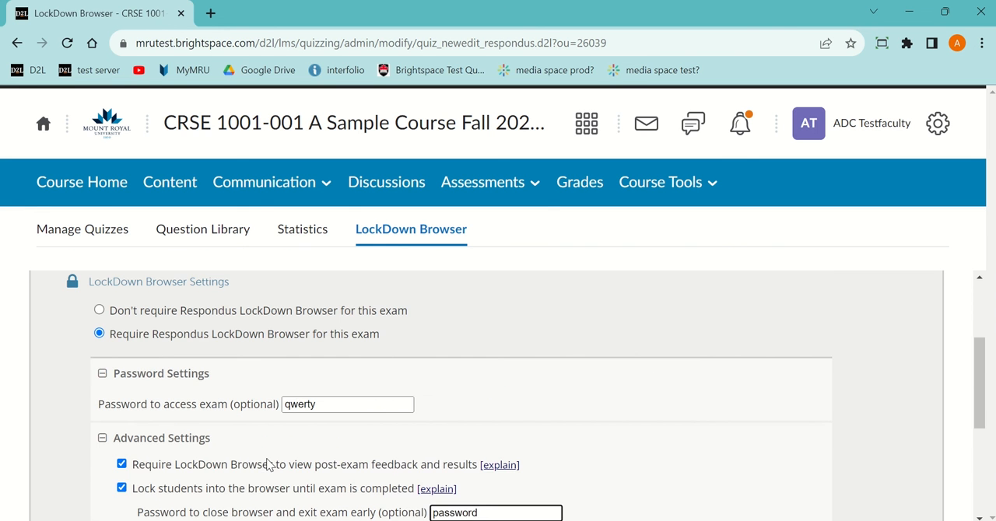
scroll(267, 466, "down", 2)
scroll(263, 471, "down", 1)
left_click(95, 429)
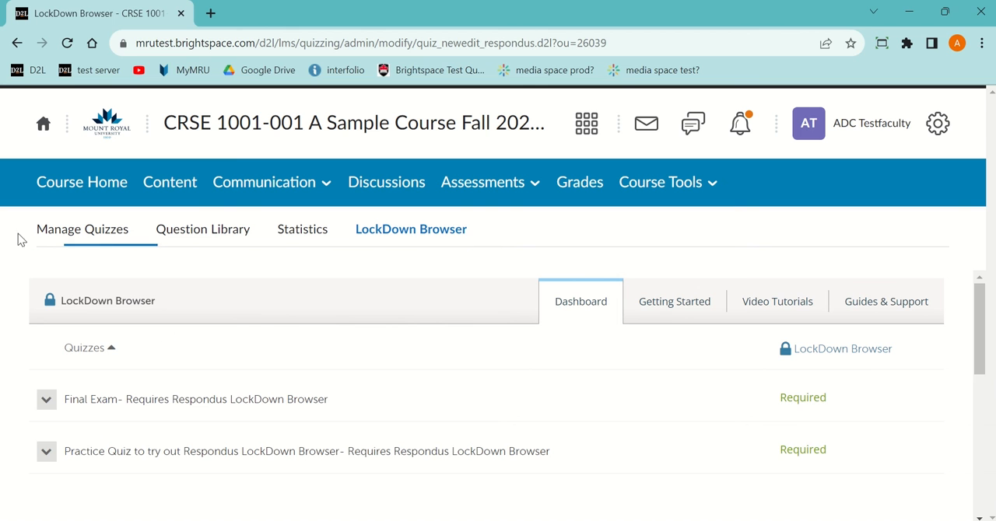
Step: Open the practice quiz's summary from the student account's quiz list and go to its quiz requirements
left_click(477, 413)
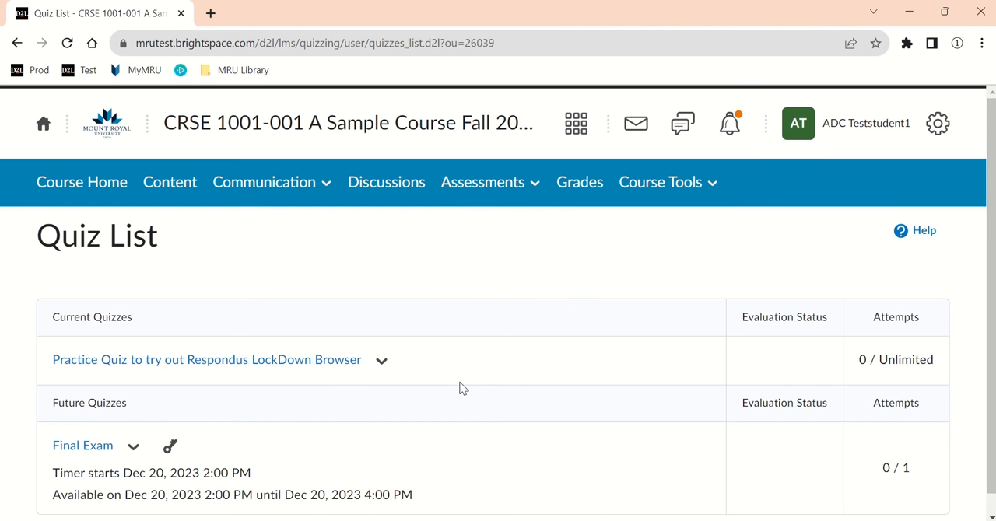
left_click(171, 364)
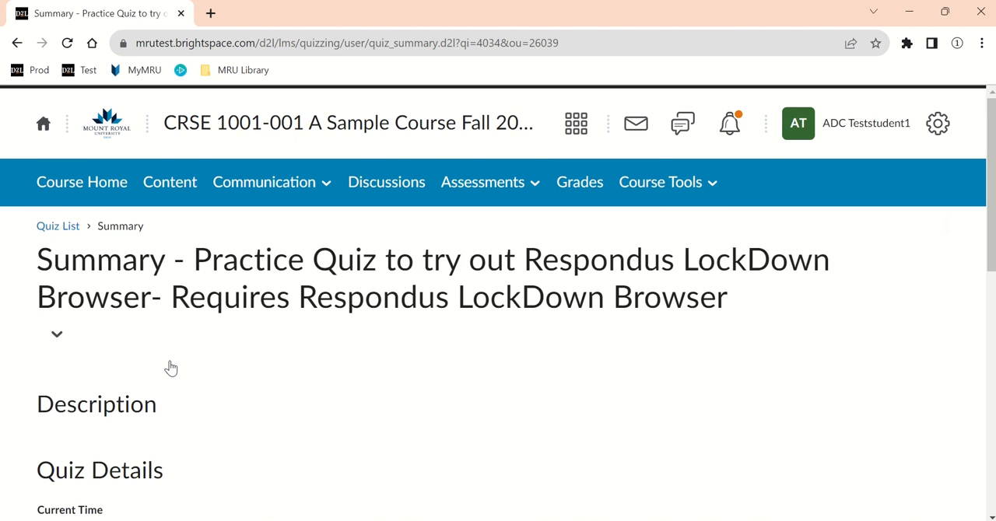
scroll(171, 368, "down", 8)
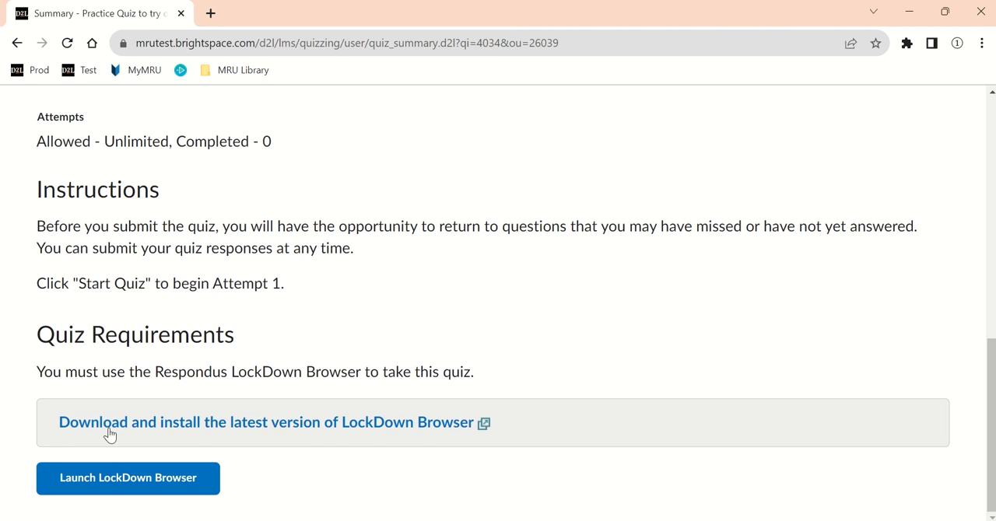
Step: Download the Windows installer for LockDown Browser 2.1.1.05 from the quiz requirements and save it in Downloads
left_click(377, 424)
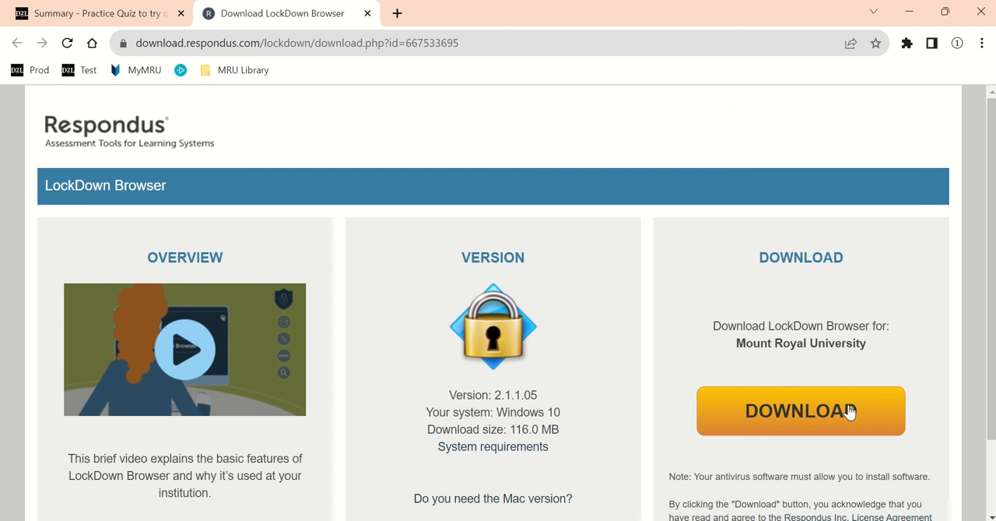
left_click(818, 417)
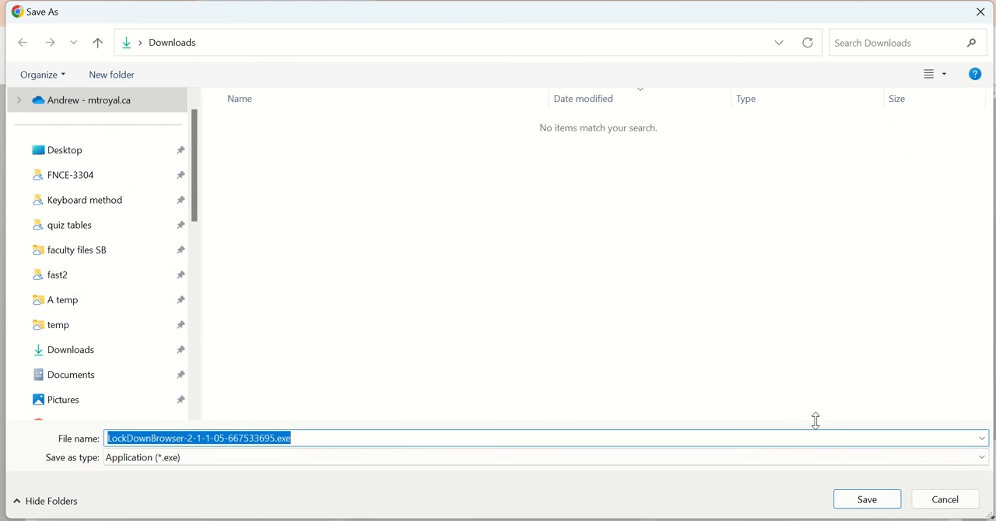
left_click(873, 491)
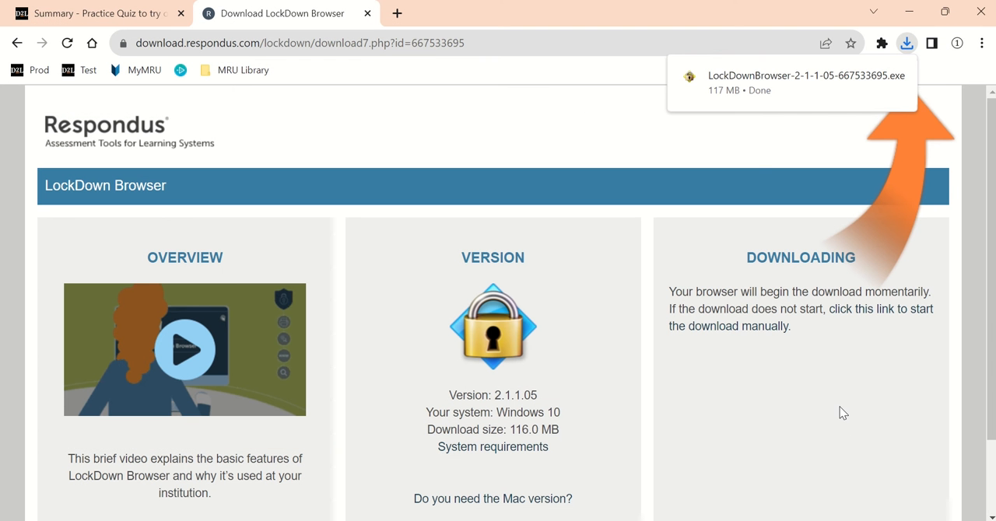
Step: Run the downloaded LockDown Browser installer, accept the terms of the license agreement and complete the installation
left_click(745, 84)
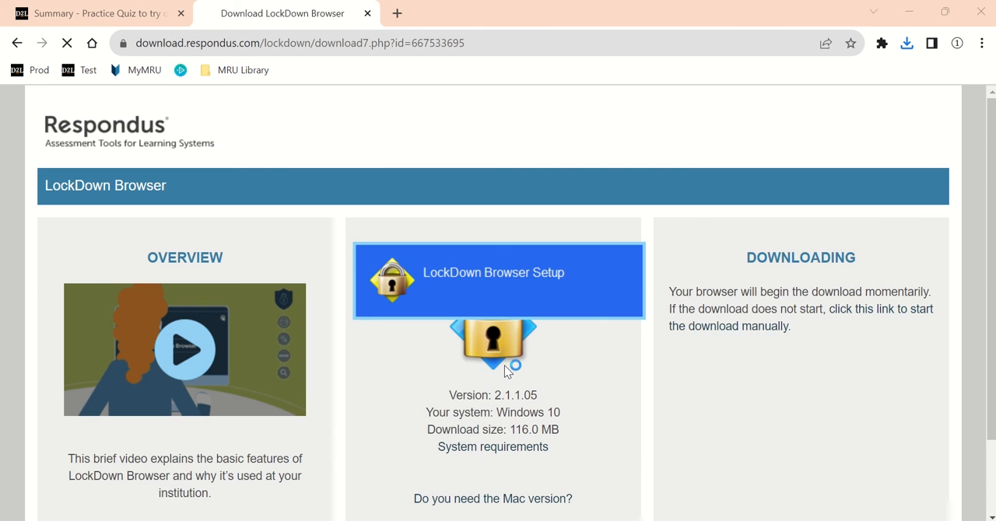
left_click(592, 407)
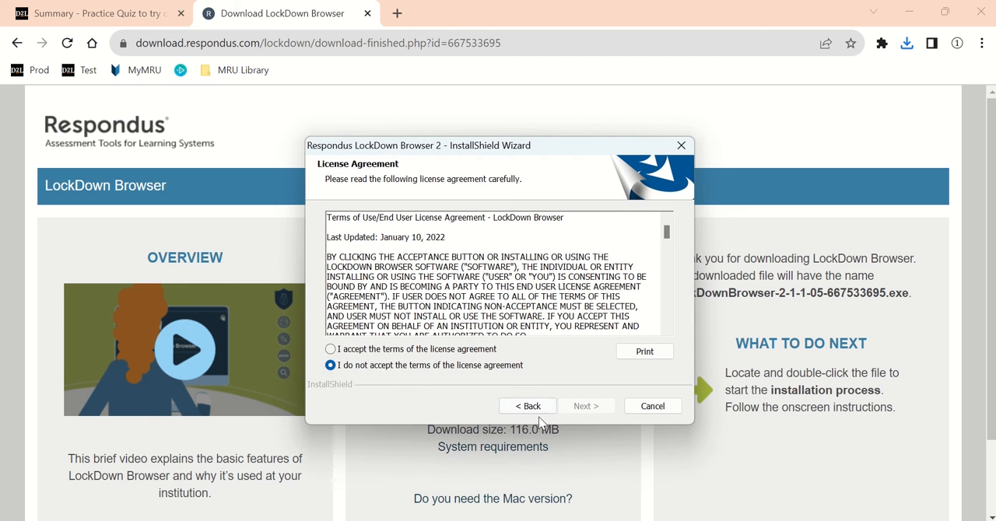
left_click(332, 351)
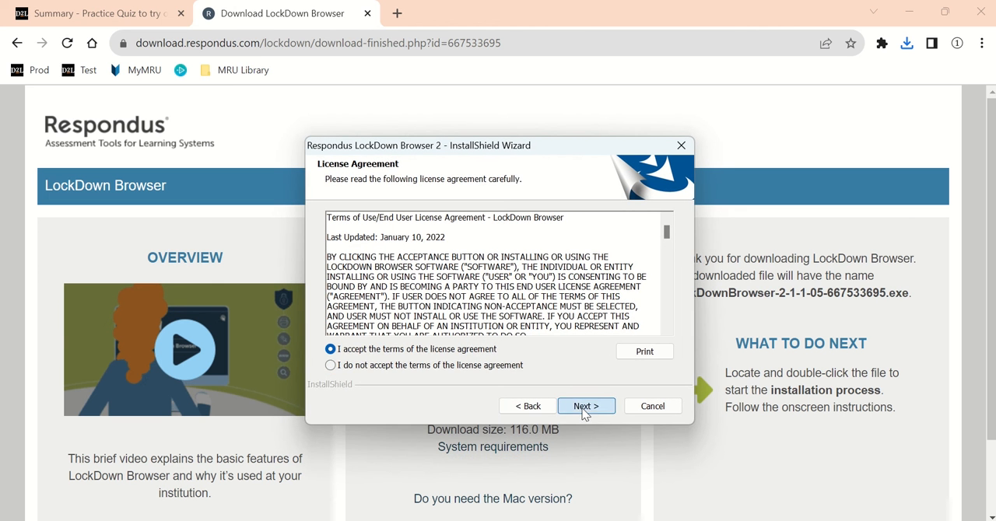
left_click(584, 406)
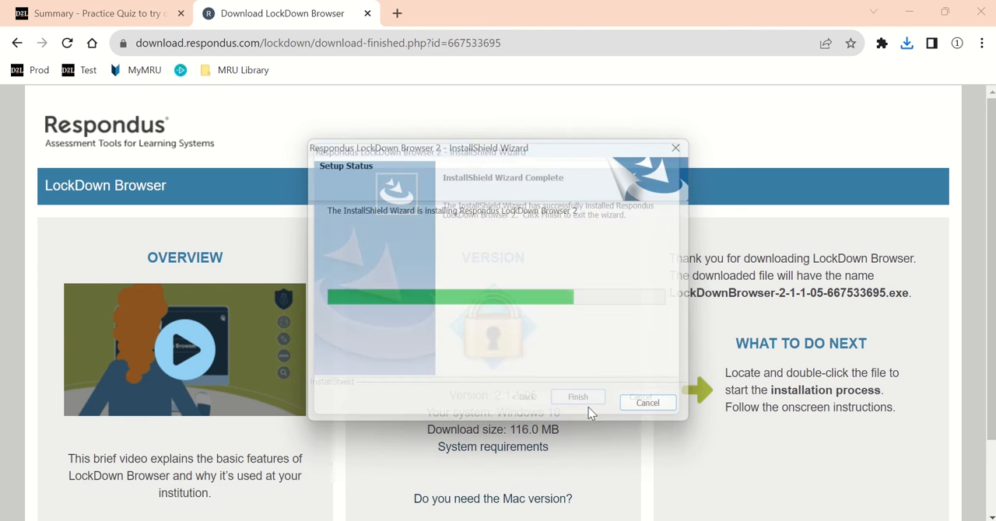
left_click(586, 407)
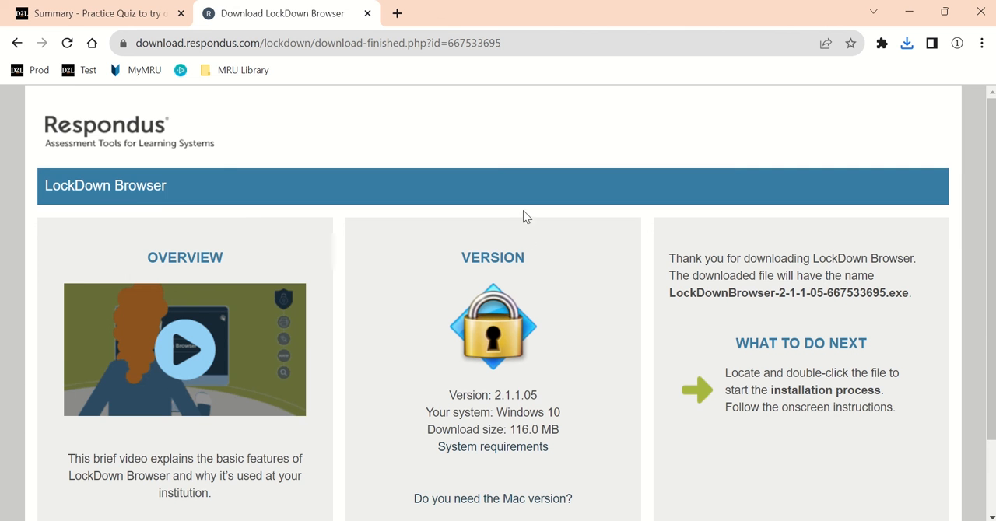
Step: Return to the practice quiz's summary, launch LockDown Browser from its quiz requirements and allow it to make changes to the device
left_click(106, 19)
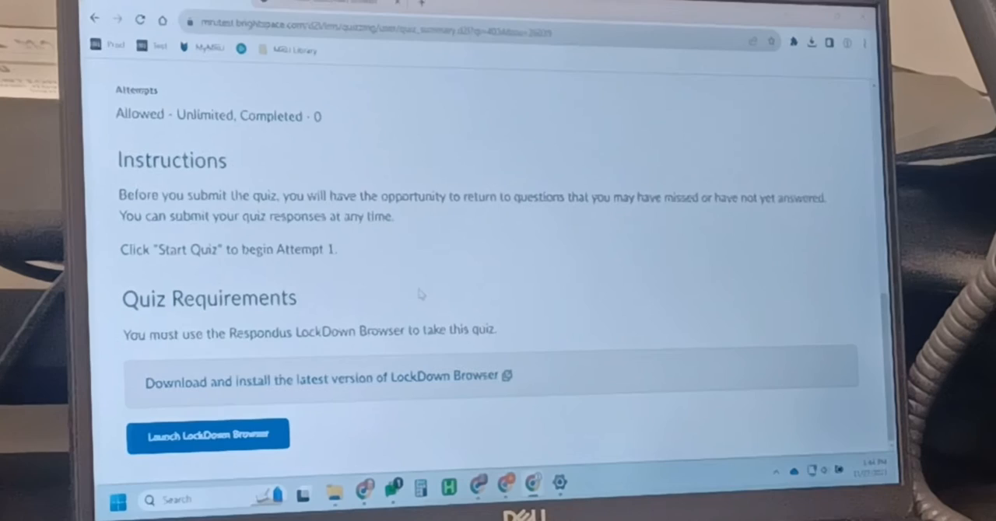
left_click(216, 447)
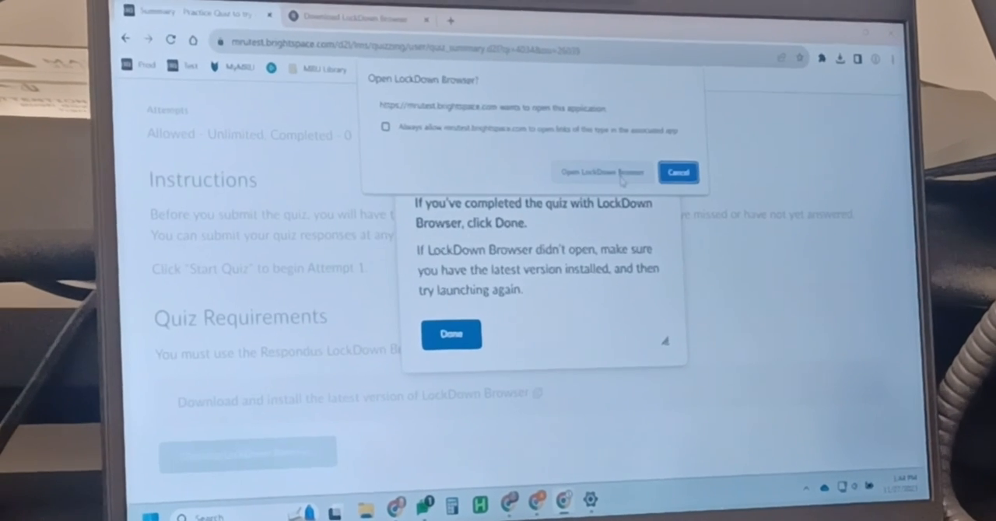
left_click(611, 171)
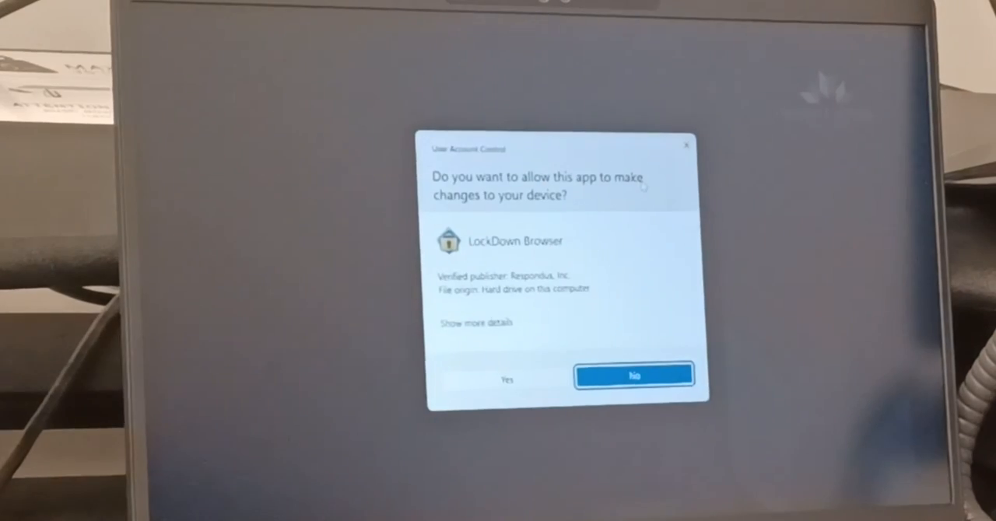
left_click(500, 378)
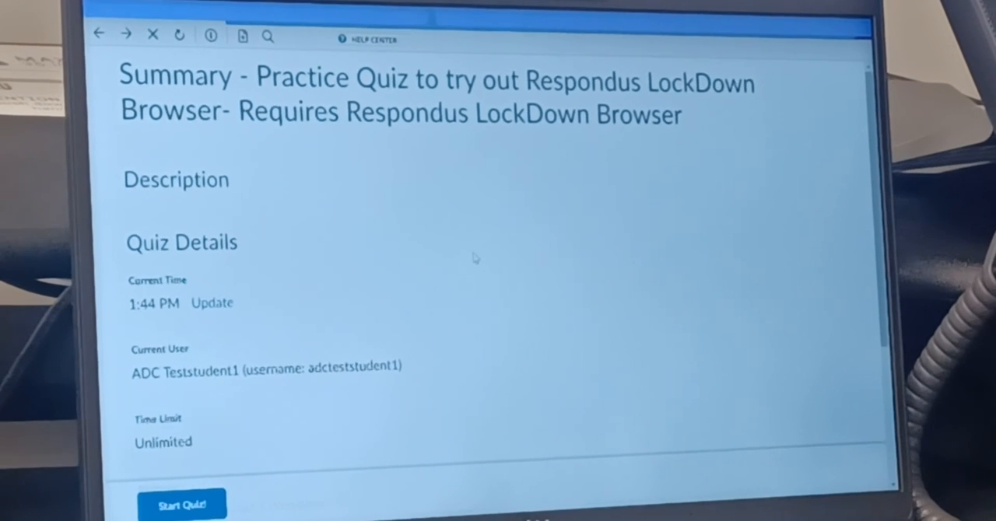
Step: Start the practice quiz, answer True to Question 1 (1+1=2?) and submit the quiz with confirmation
scroll(429, 291, "down", 3)
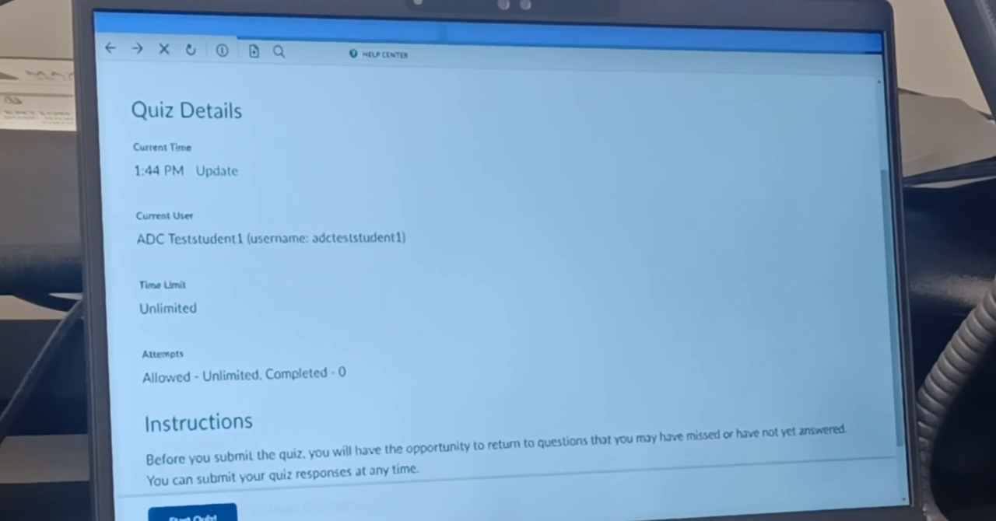
left_click(195, 517)
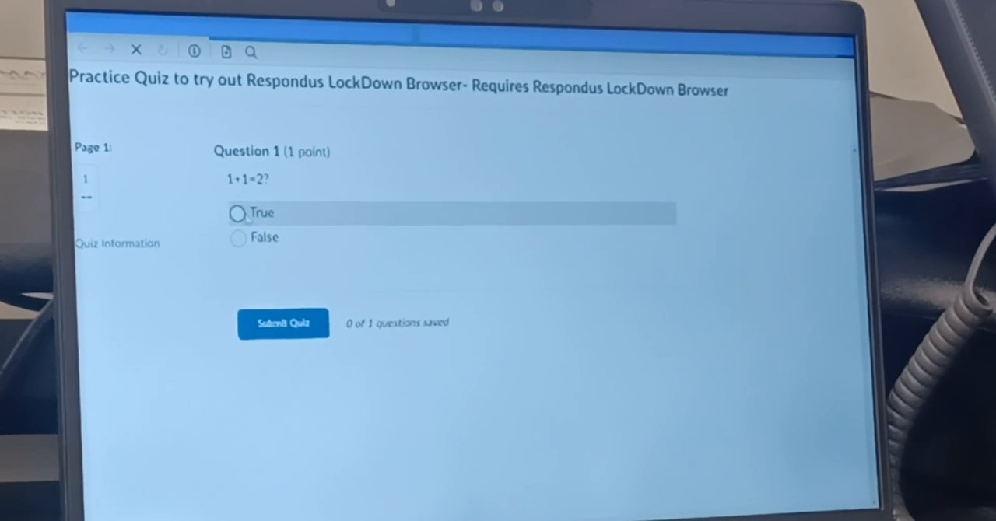
left_click(248, 212)
left_click(294, 335)
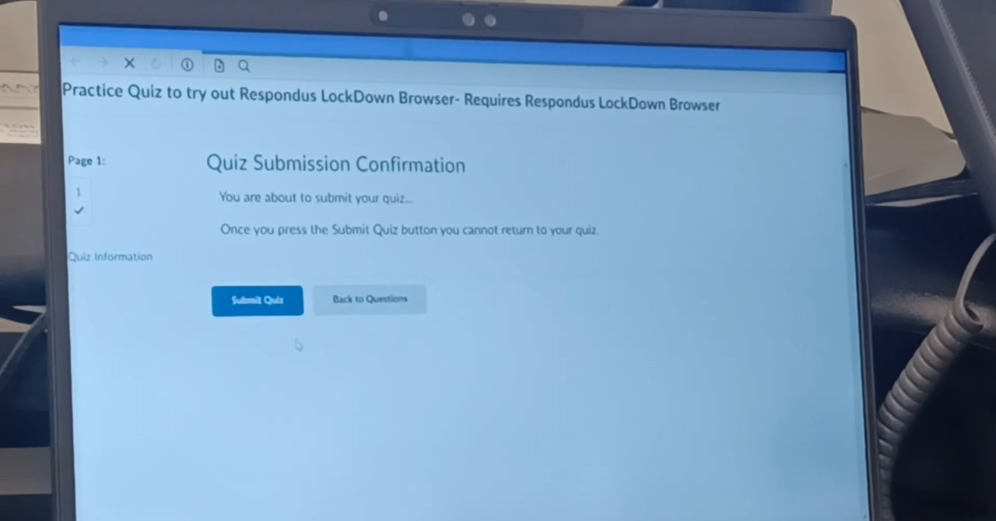
left_click(268, 284)
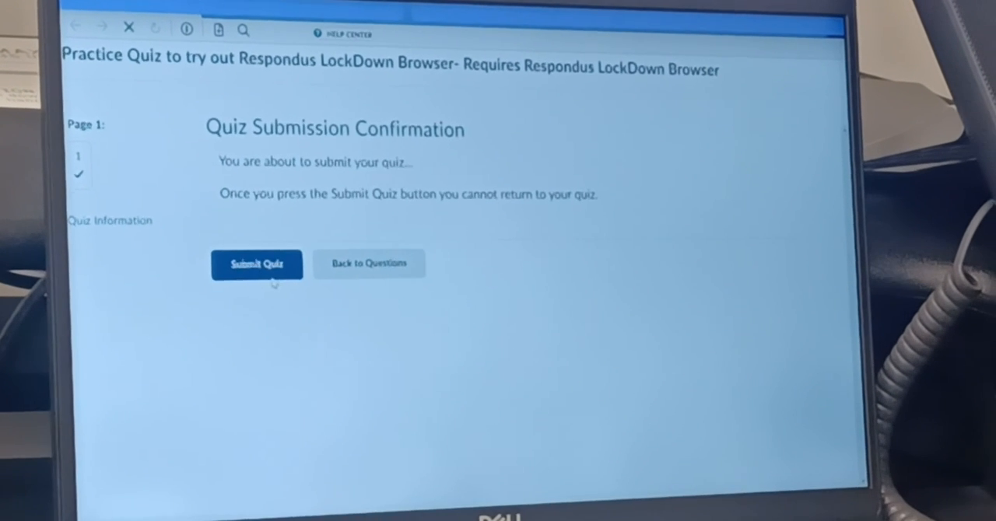
Step: Finish the submitted attempt, exit LockDown Browser with confirmation and mark the quiz as done in the LockDown Browser status message
scroll(603, 445, "down", 2)
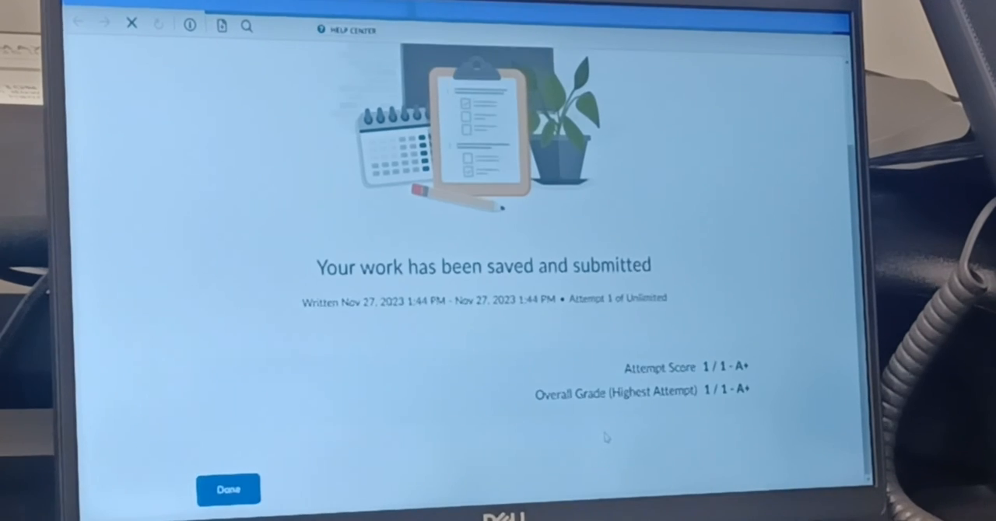
left_click(231, 507)
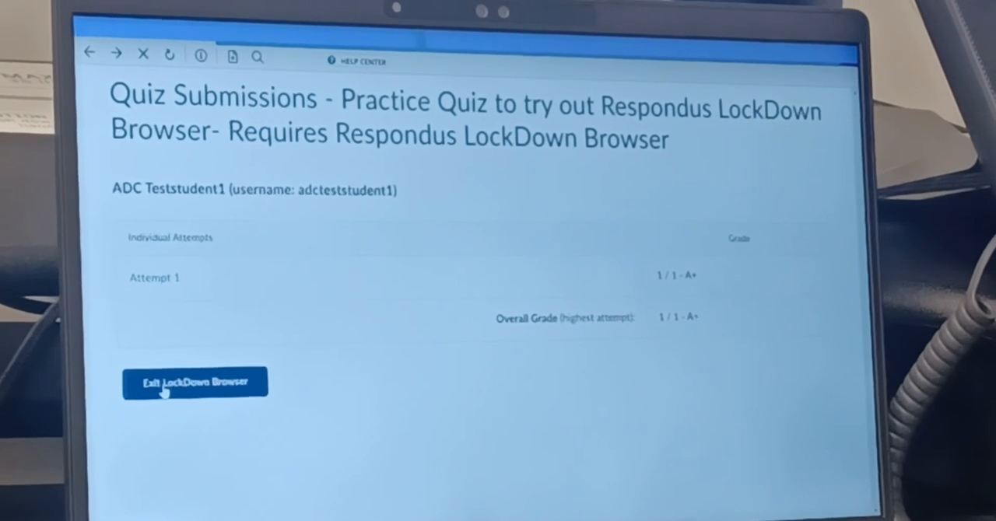
left_click(196, 387)
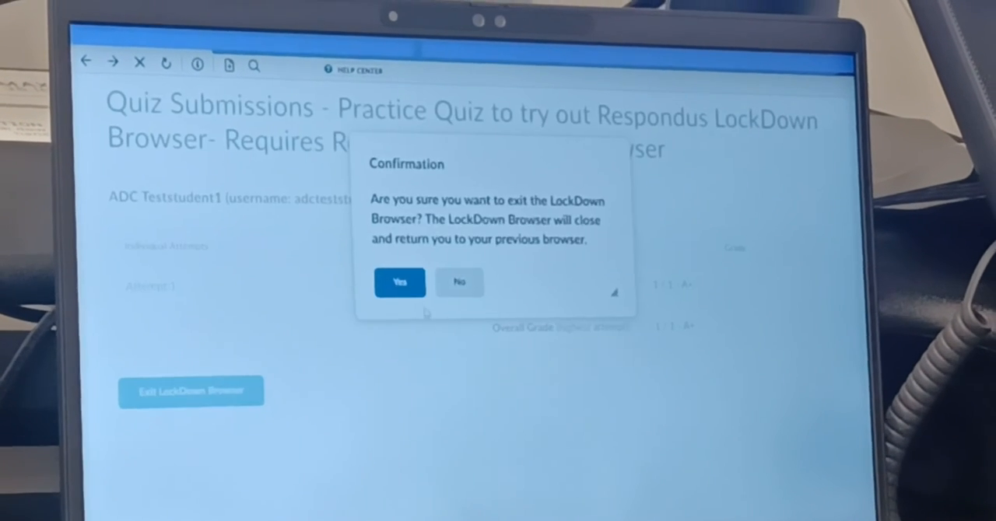
left_click(398, 279)
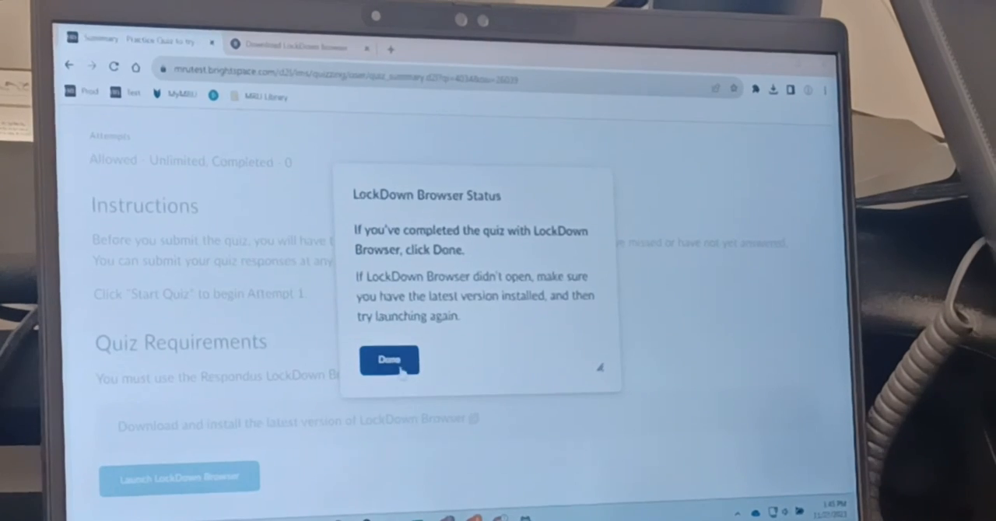
left_click(397, 358)
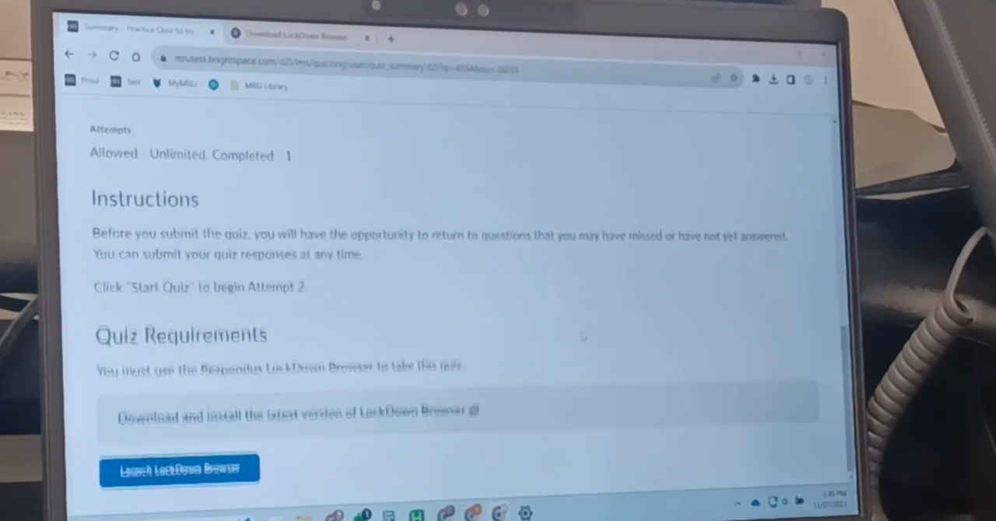
scroll(583, 357, "up", 10)
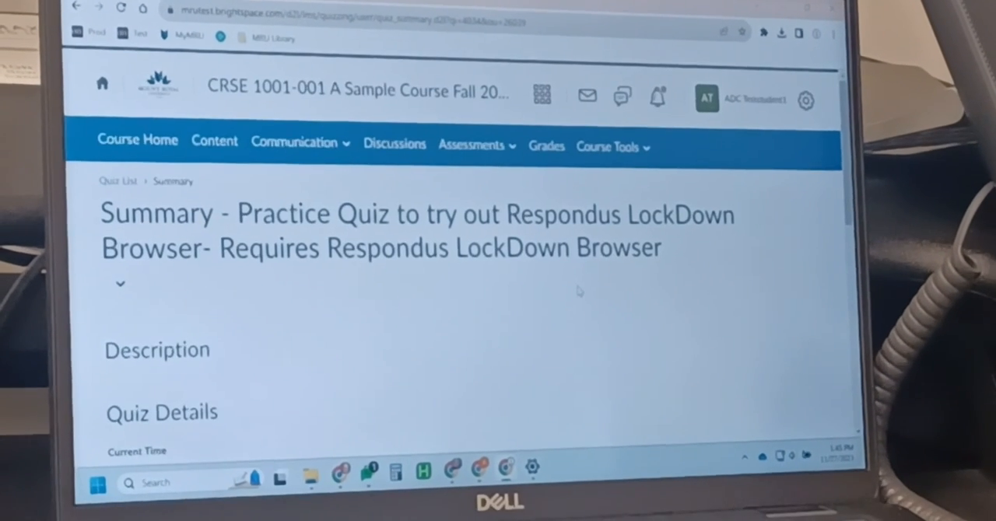